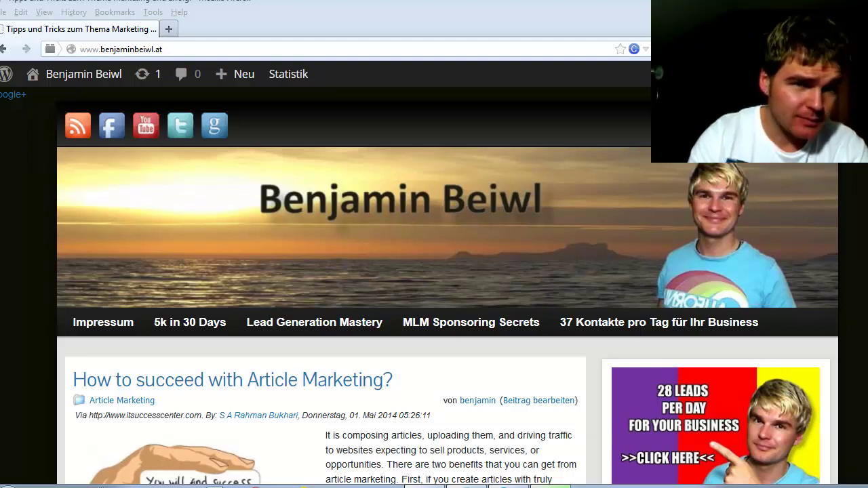
- Scroll the blog homepage, follow the 28 LEADS PER DAY banner link, then return
scroll(447, 285, "down", 3)
scroll(866, 342, "down", 1)
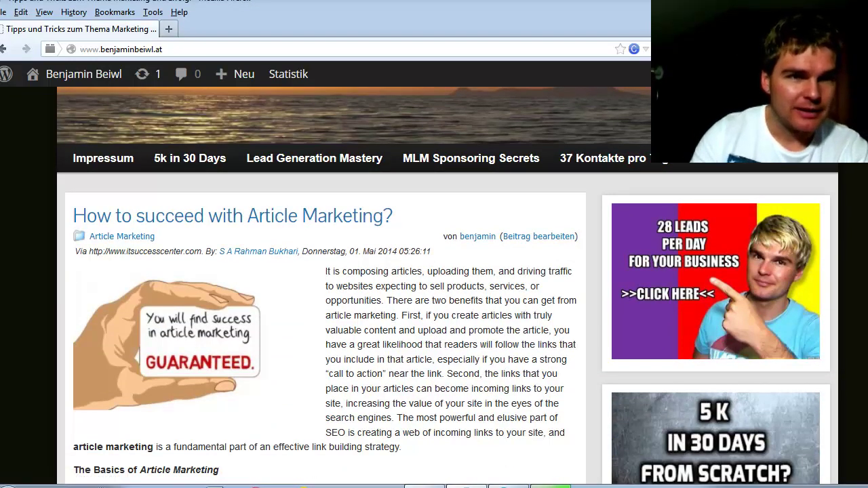
scroll(444, 286, "down", 1)
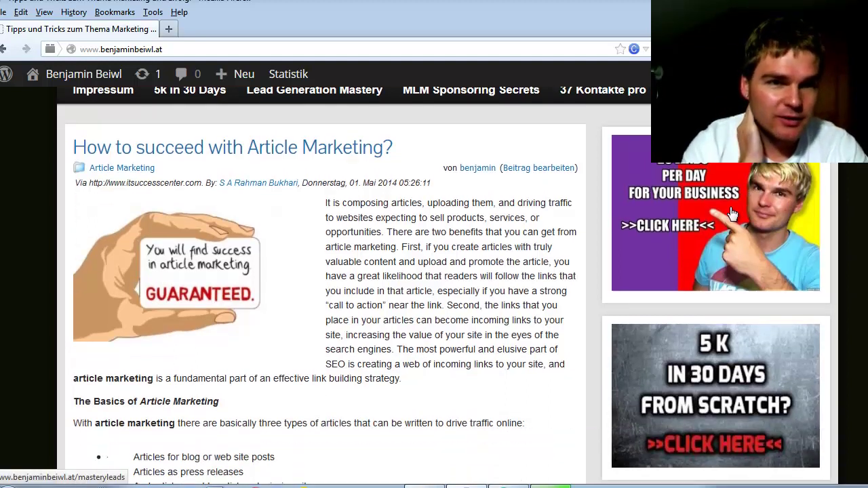
left_click(733, 214)
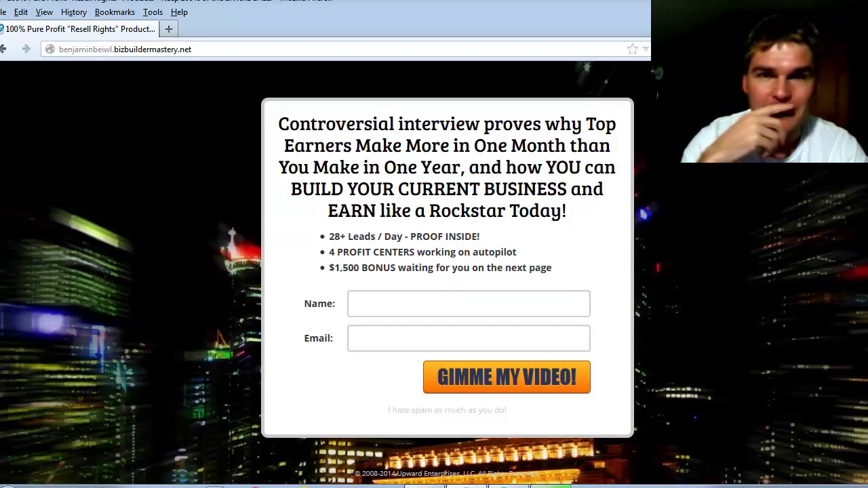
left_click(4, 48)
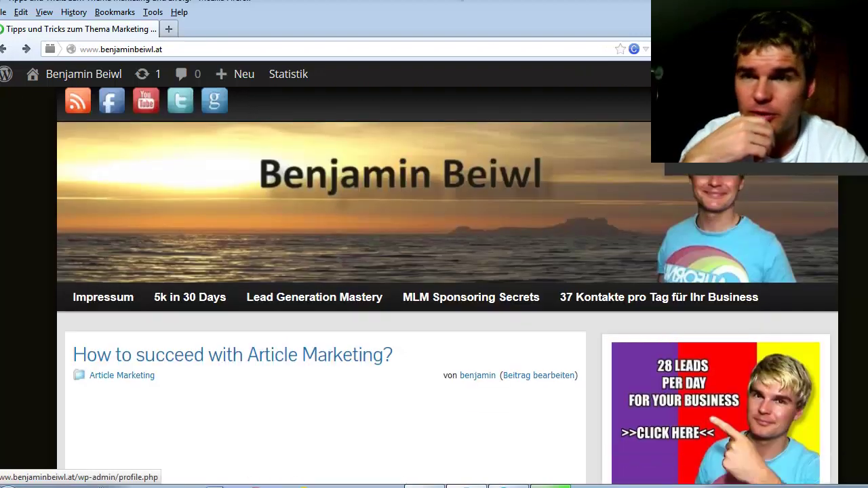
- From the admin dashboard, start a new post via Beiträge > Erstellen
left_click(3, 49)
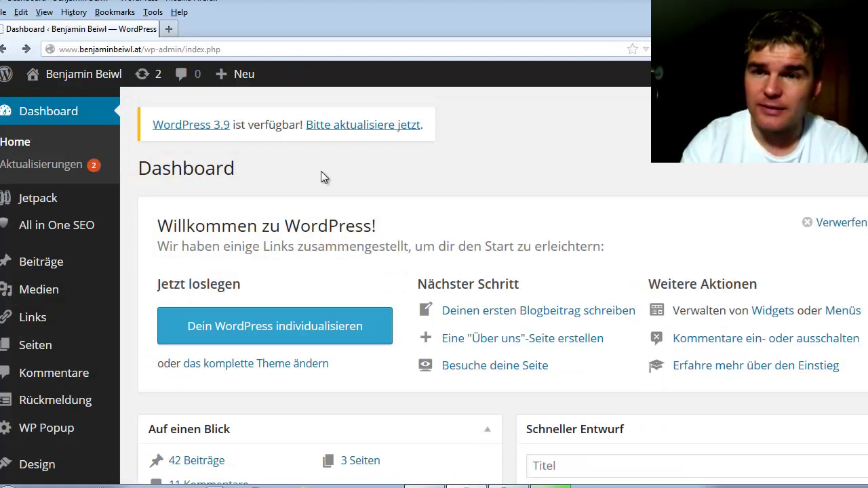
mouse_move(58, 264)
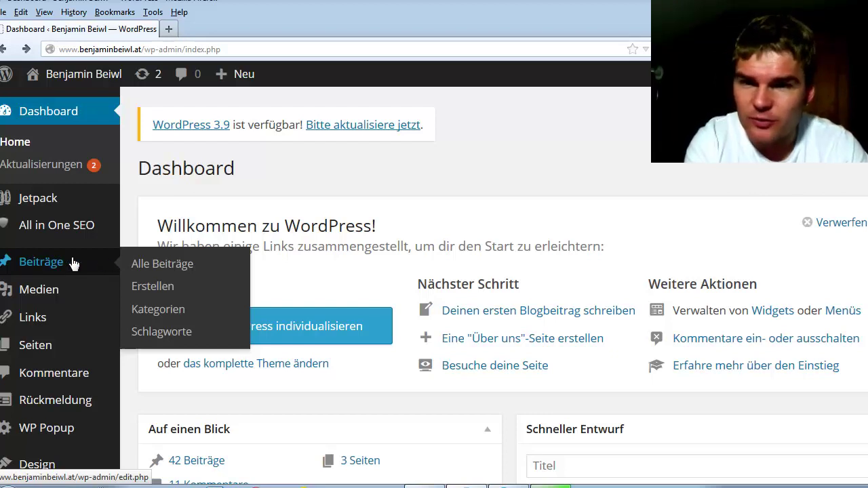
left_click(154, 291)
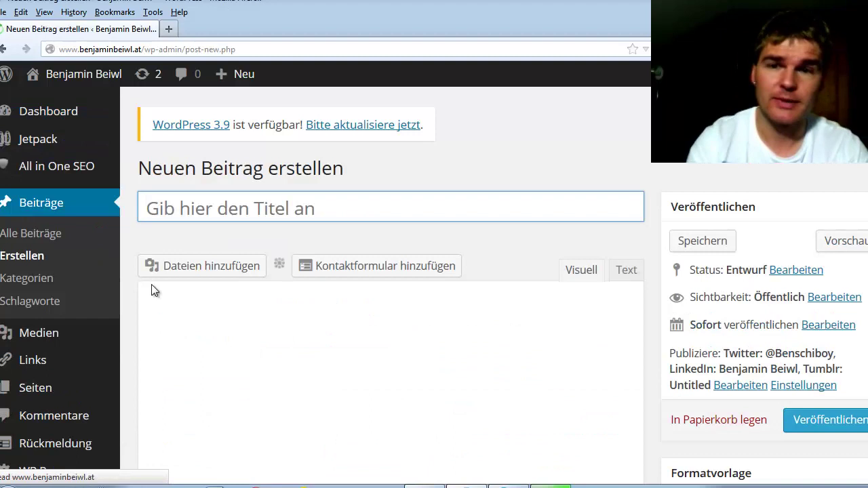
scroll(434, 285, "down", 3)
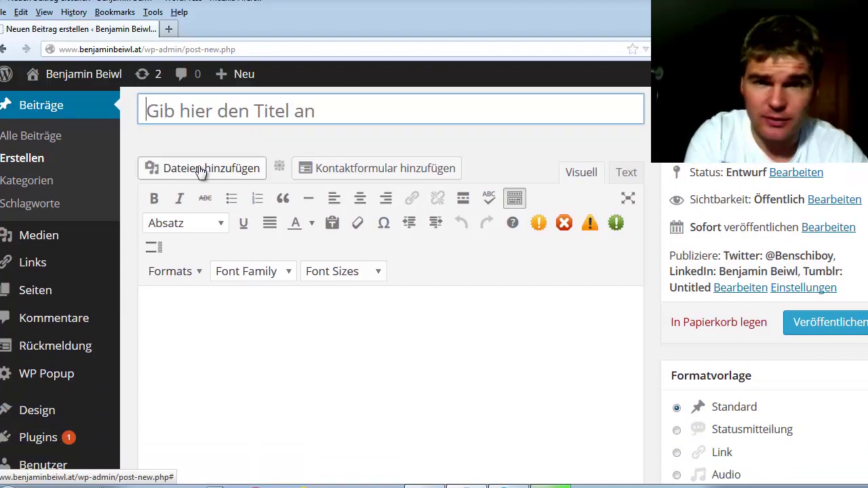
- Insert the 5kin30days banner image from the Mediathek into the post body
left_click(201, 171)
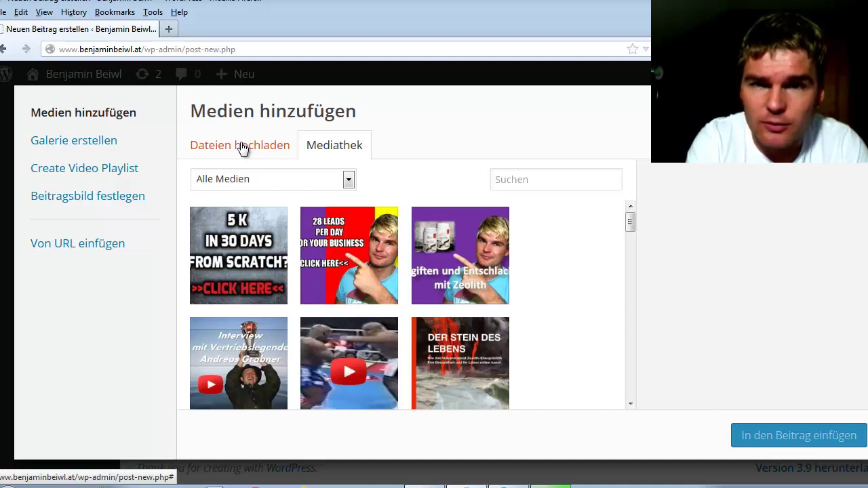
left_click(242, 145)
left_click(332, 149)
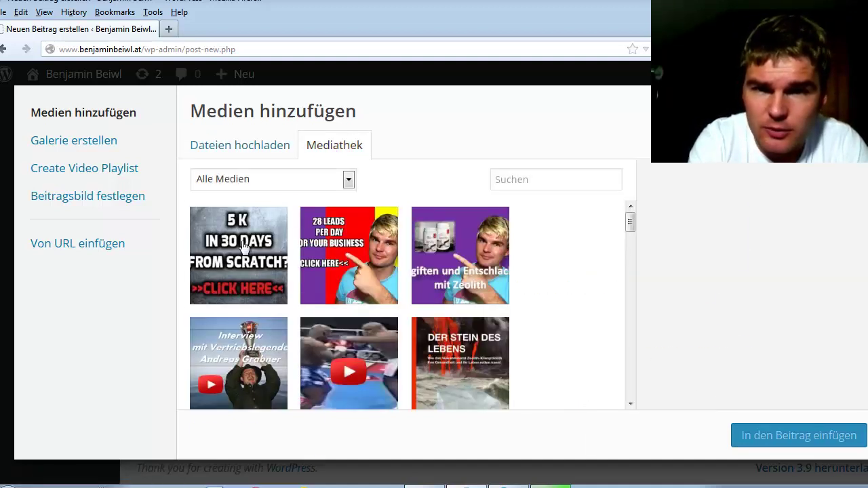
left_click(244, 248)
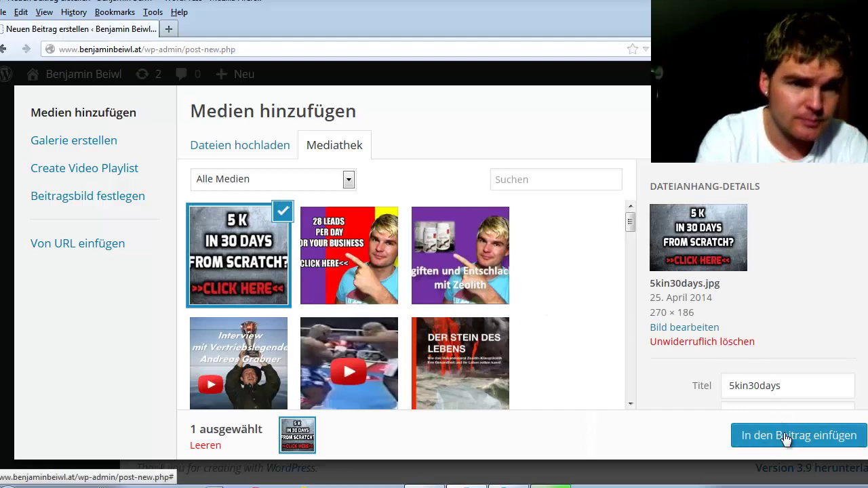
left_click(784, 436)
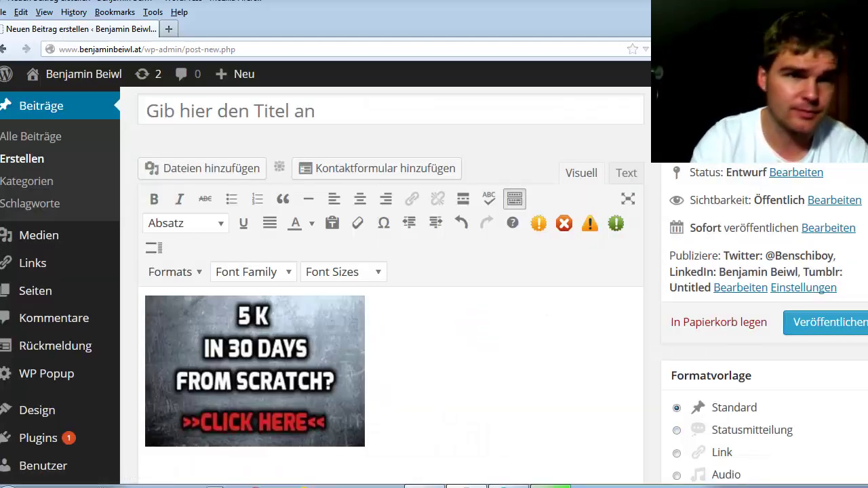
scroll(645, 196, "down", 2)
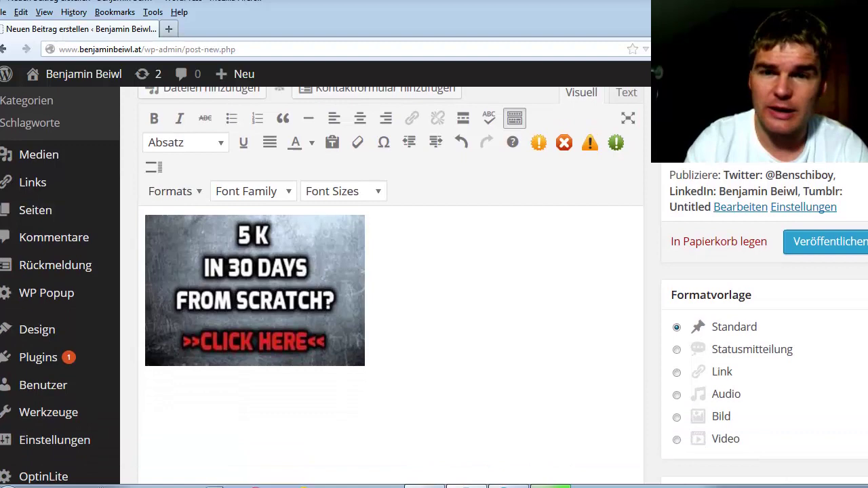
scroll(434, 284, "up", 2)
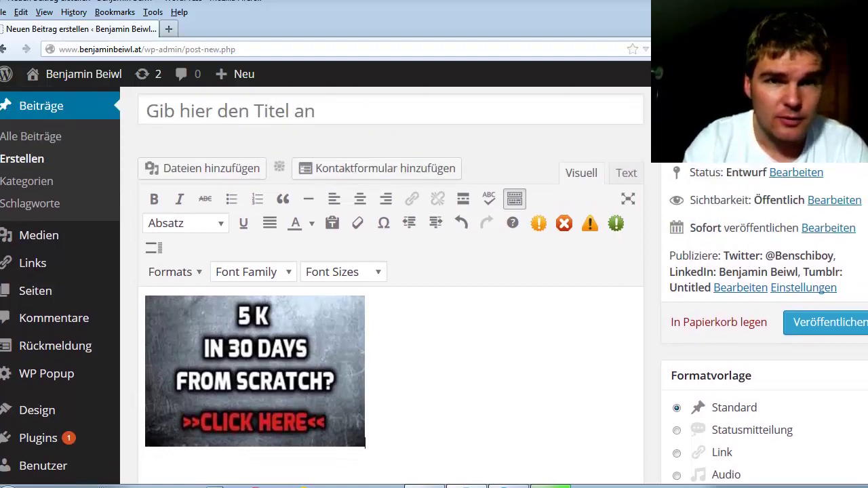
left_click(625, 175)
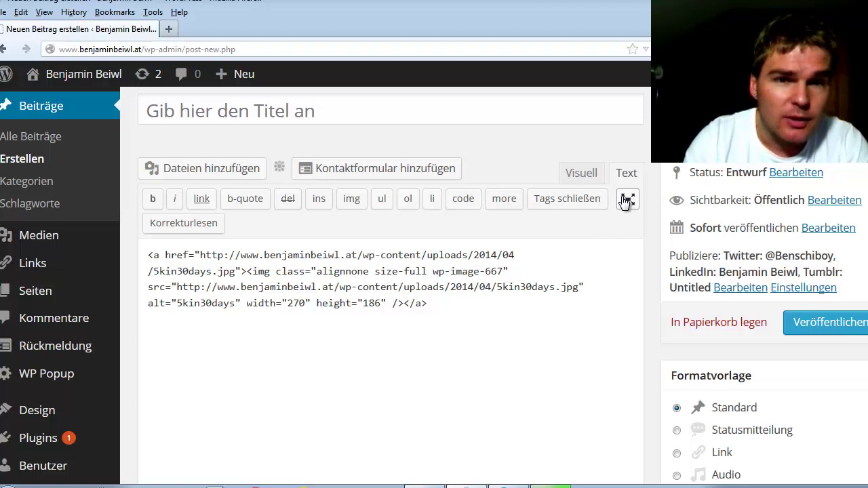
left_click(572, 171)
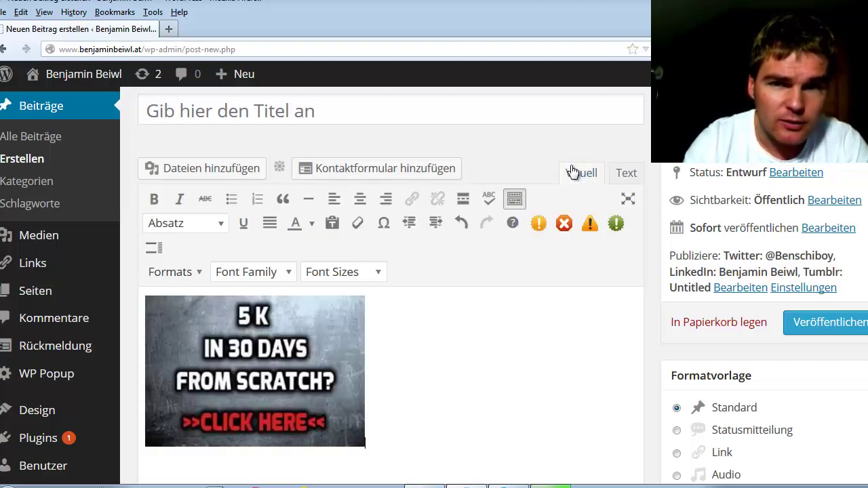
left_click(303, 370)
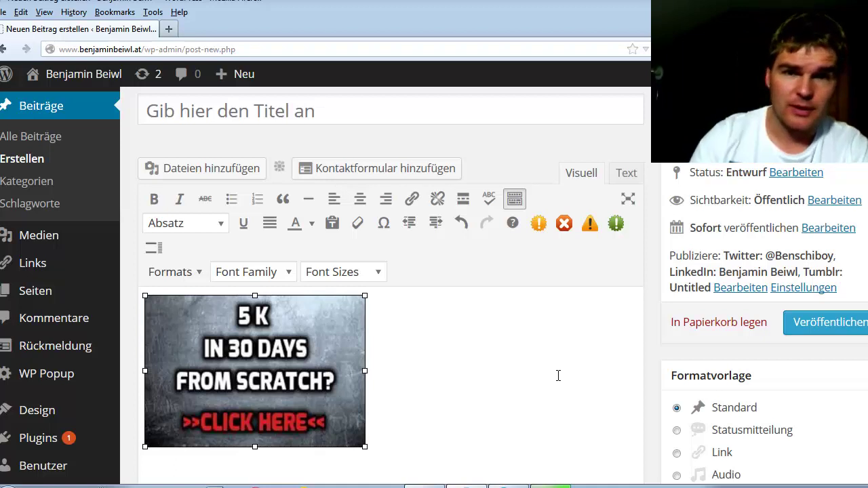
left_click(412, 199)
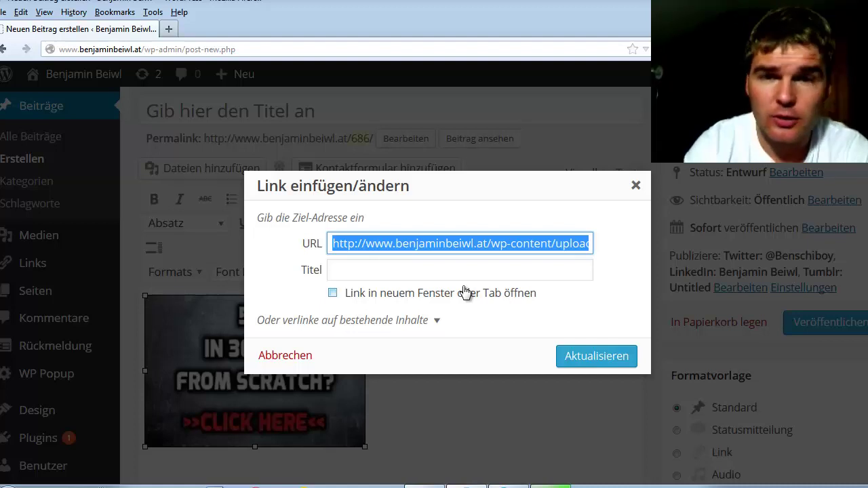
type("http")
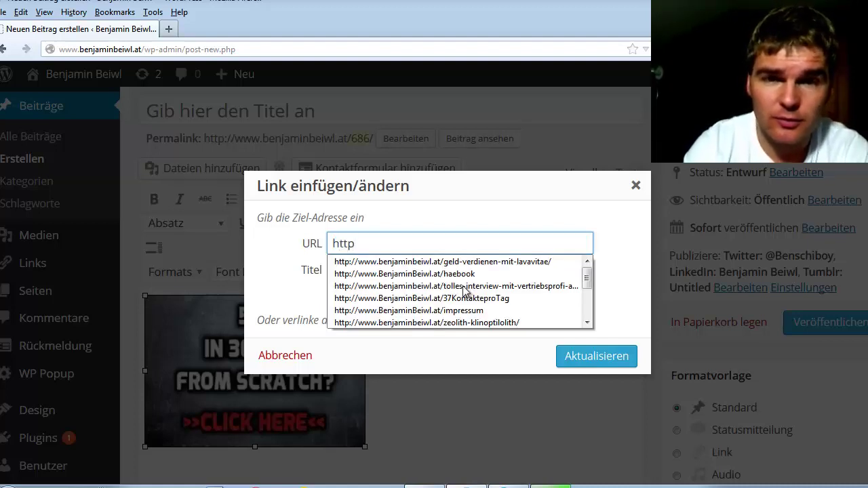
type(":yout")
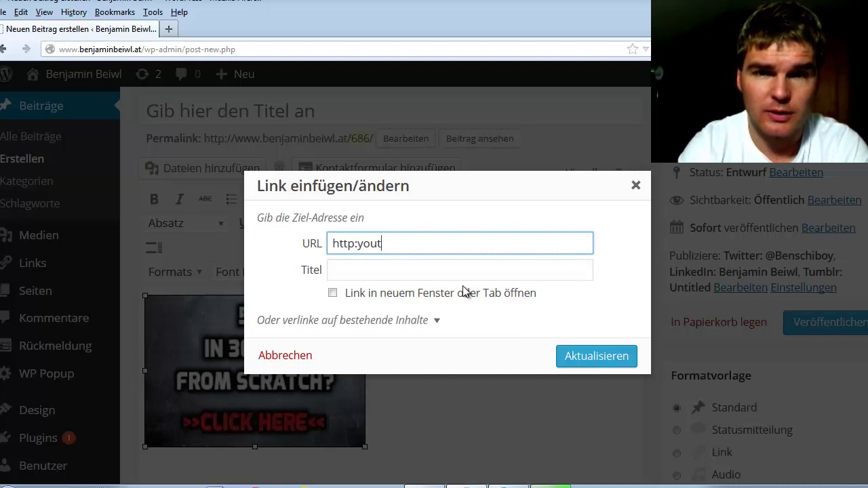
key("BackSpace")
key("BackSpace")
key("BackSpace")
key("BackSpace")
type("www")
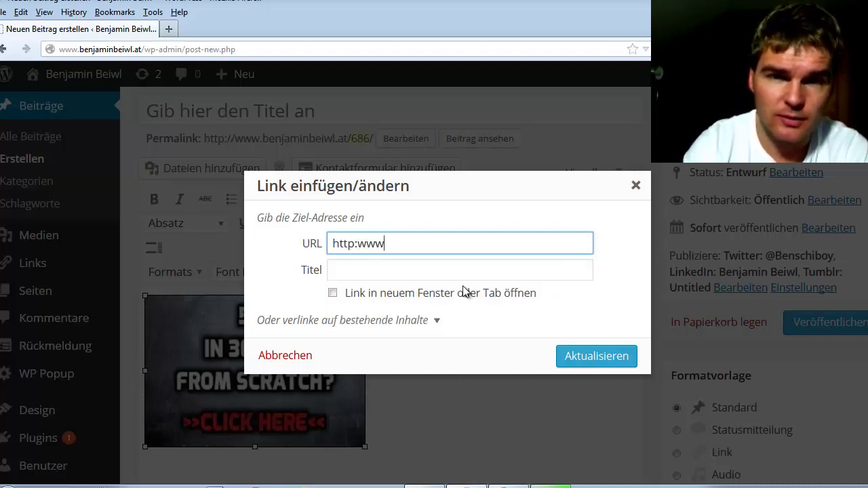
key("BackSpace")
key("BackSpace")
key("BackSpace")
type("'")
key("BackSpace")
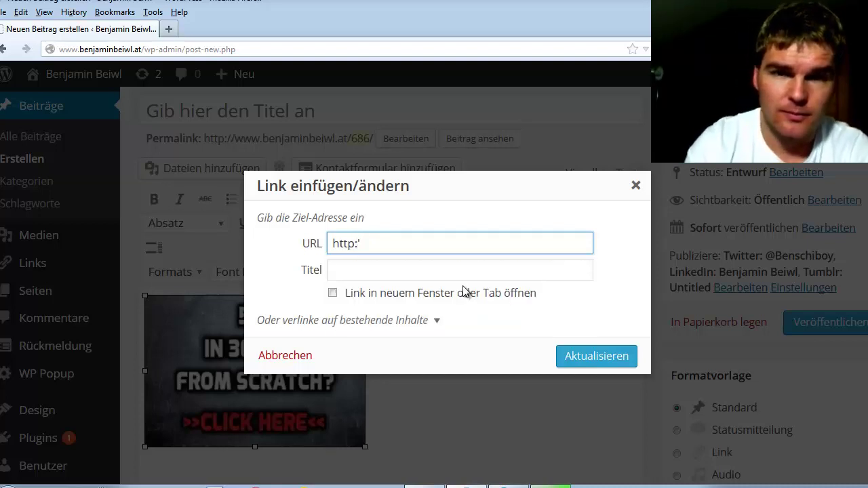
type("//")
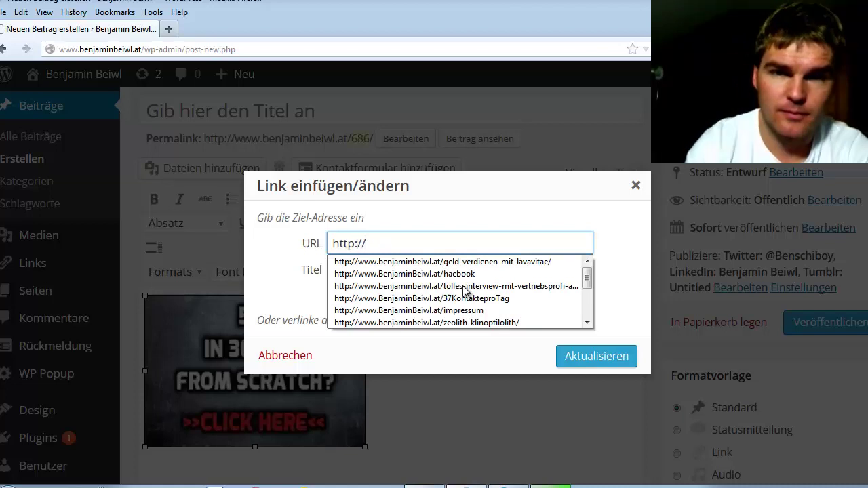
type("www.youtube.com")
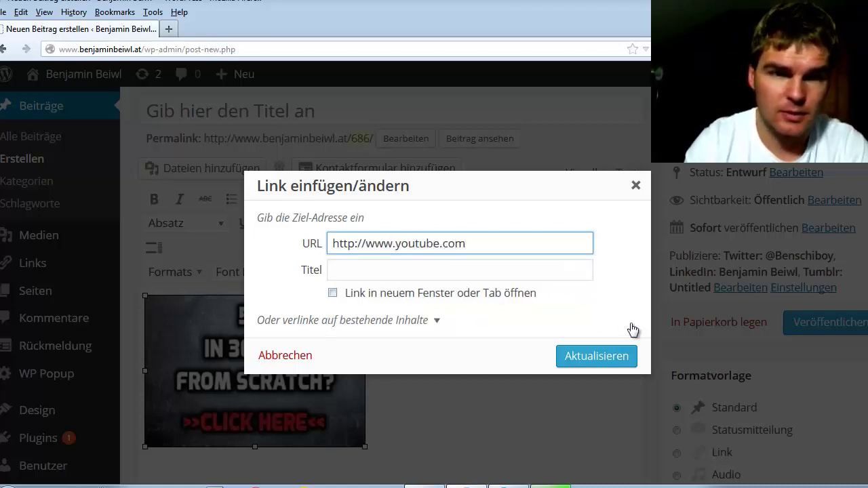
- Apply the YouTube link to the banner and deselect the image
left_click(604, 357)
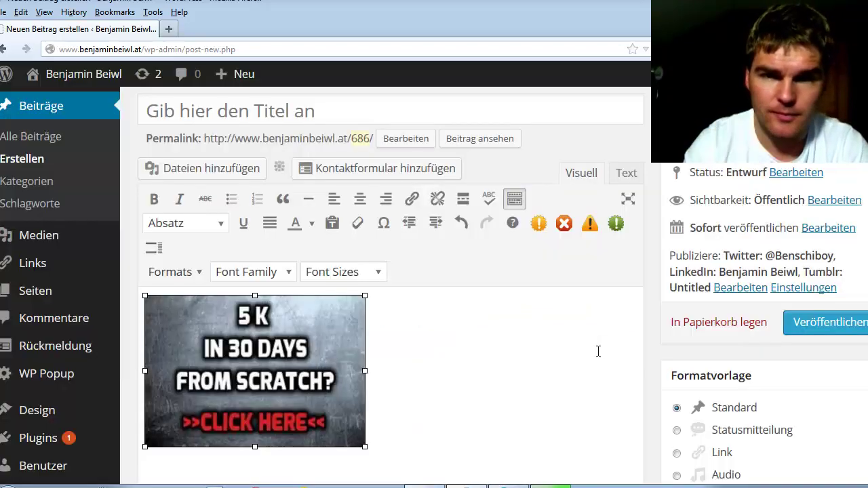
left_click(464, 353)
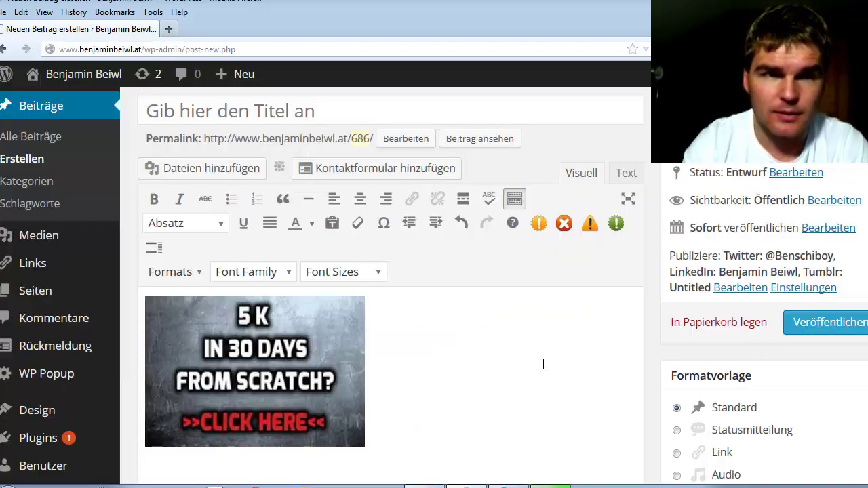
scroll(851, 223, "down", 1)
scroll(851, 224, "up", 4)
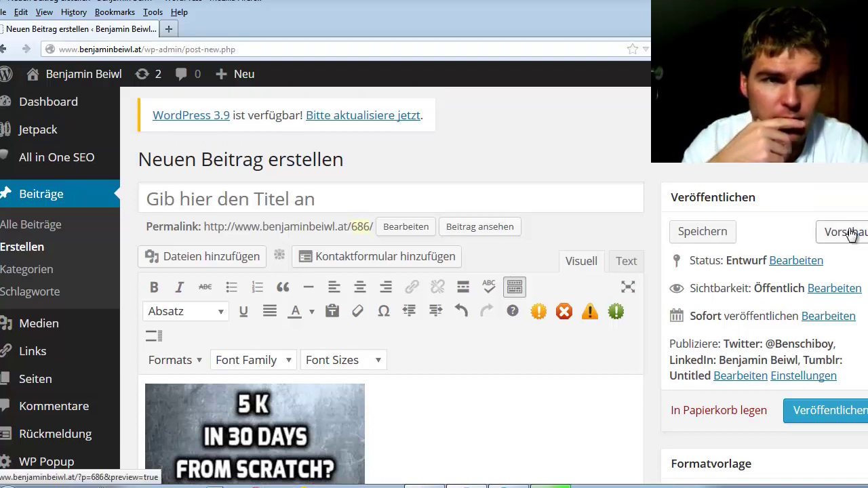
- Preview the draft and follow the 5K banner through to YouTube
left_click(851, 230)
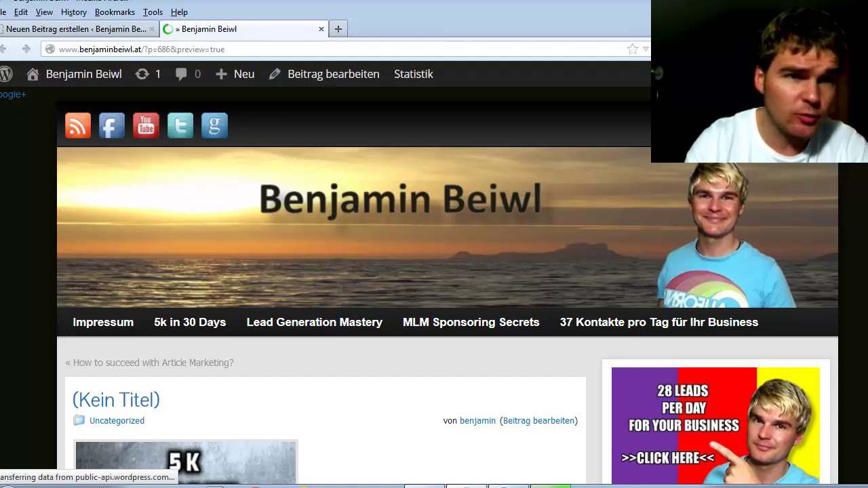
scroll(851, 234, "down", 3)
scroll(610, 211, "down", 2)
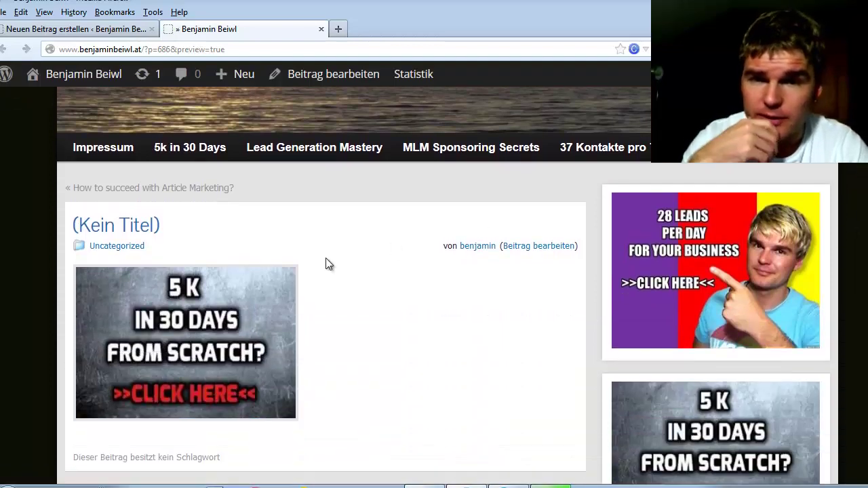
left_click(206, 322)
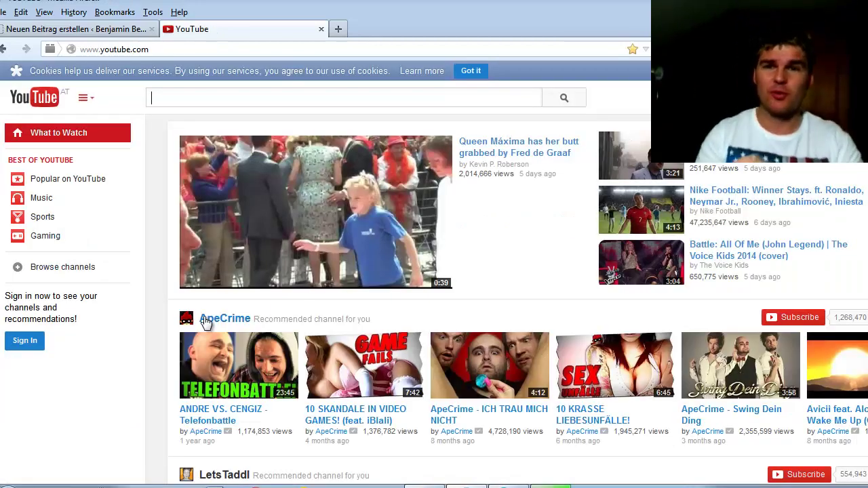
- Navigate back from YouTube to the draft post preview with the 5K banner
left_click(6, 46)
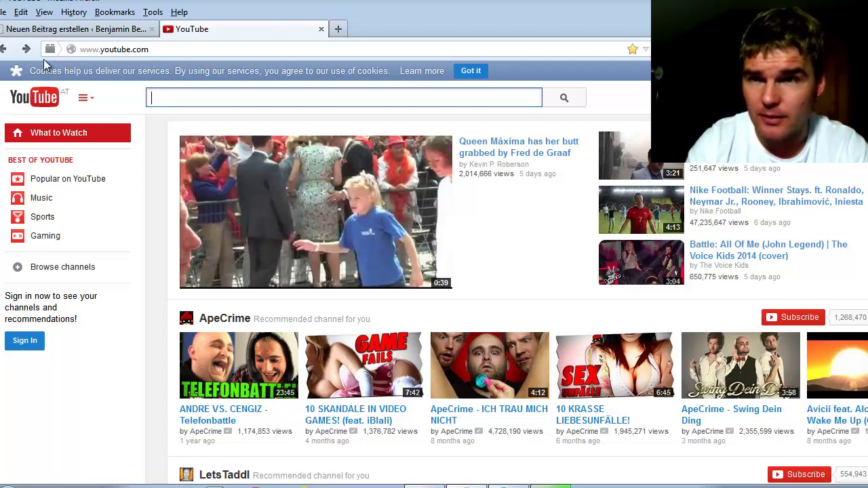
left_click(6, 49)
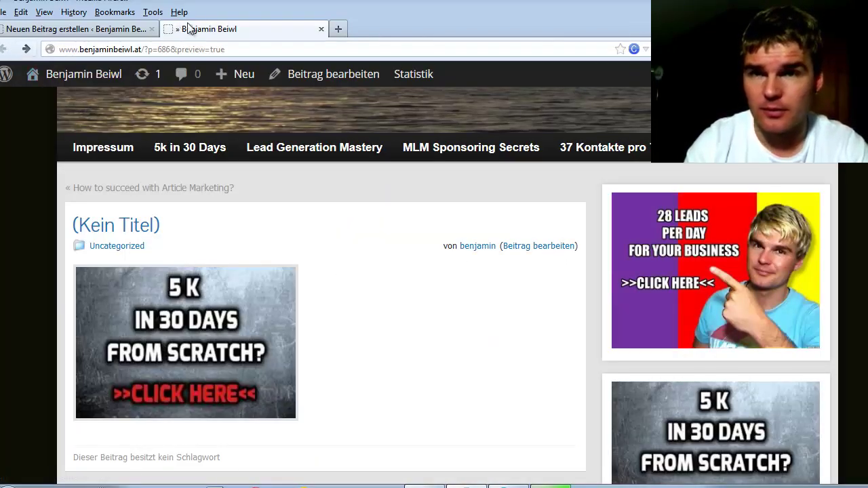
- Close the preview, switch the editor to Text view and select all the banner HTML
left_click(324, 29)
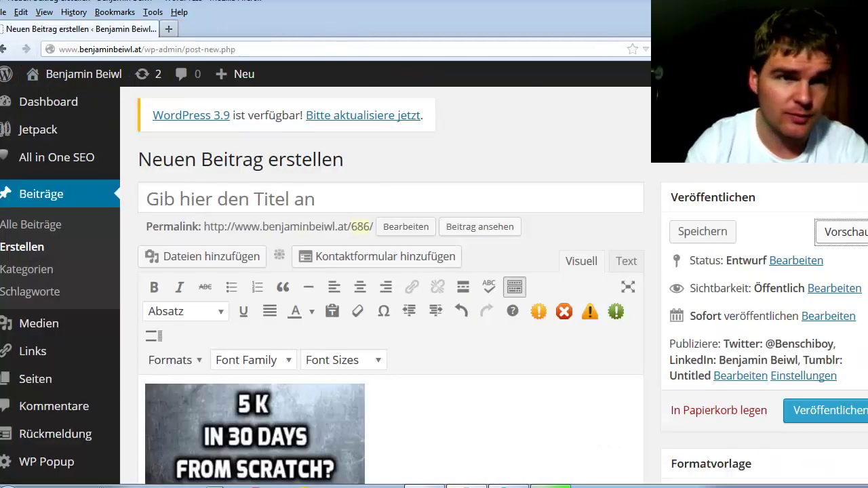
scroll(574, 242, "down", 3)
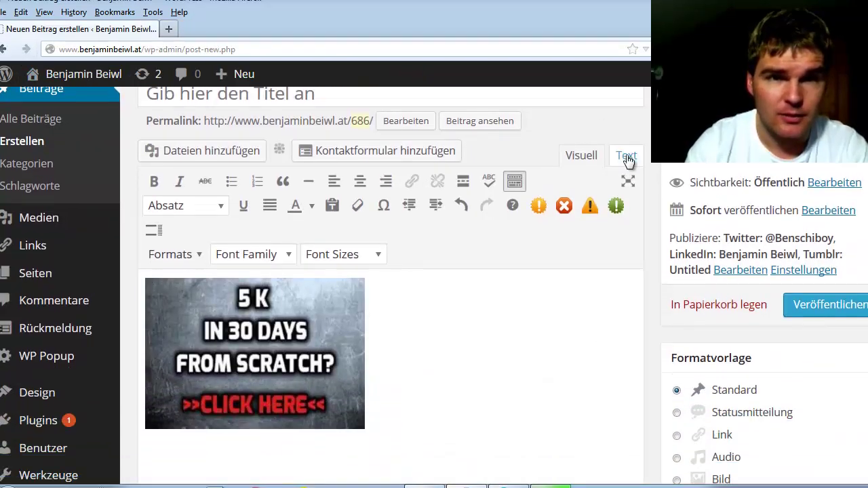
left_click(626, 157)
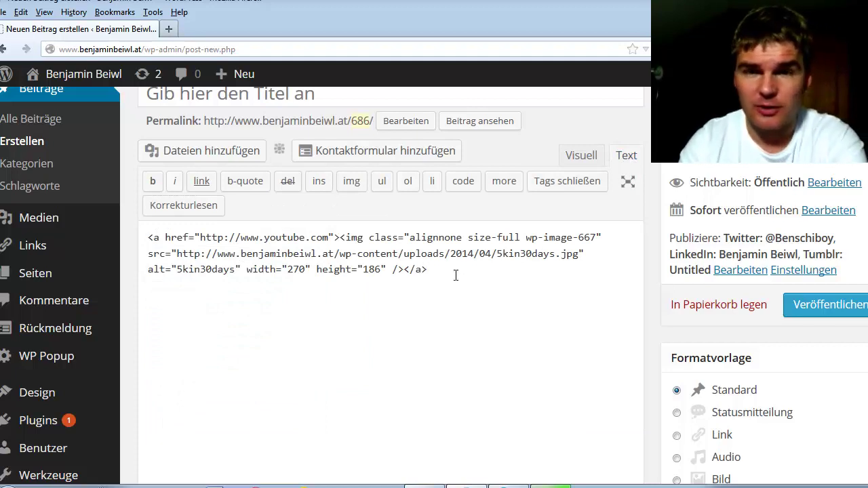
key("ctrl+a")
key("ctrl+c")
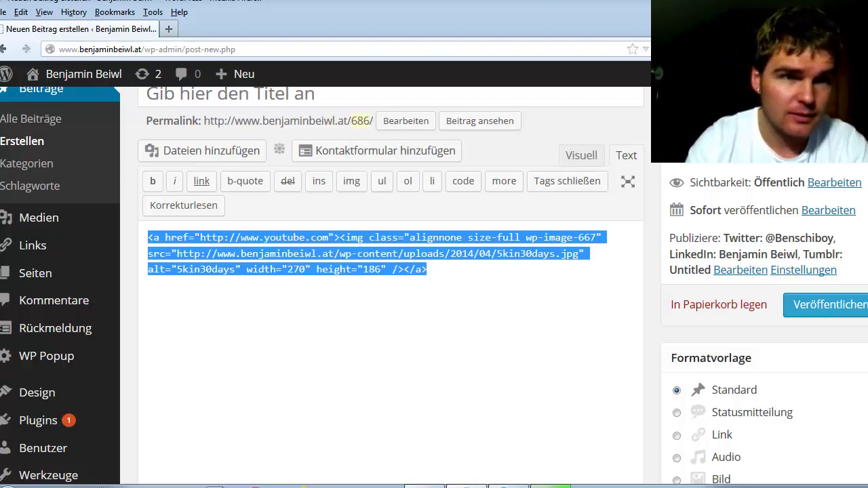
scroll(390, 285, "down", 1)
scroll(434, 285, "down", 3)
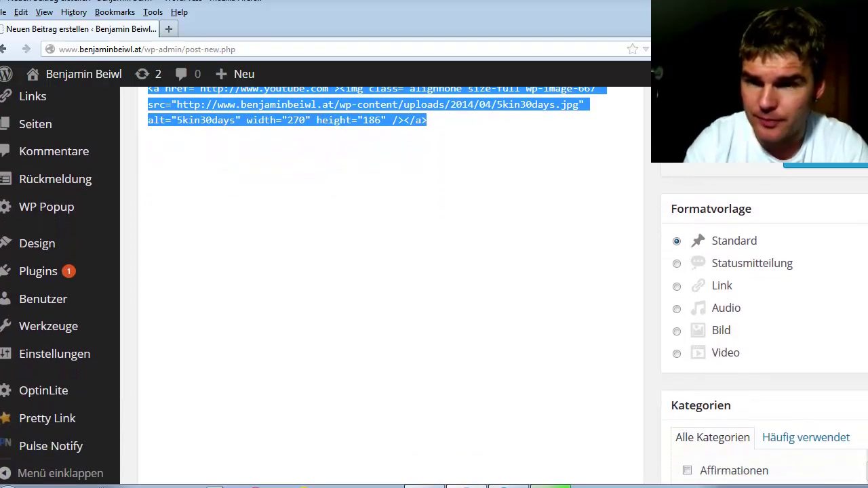
scroll(434, 285, "up", 4)
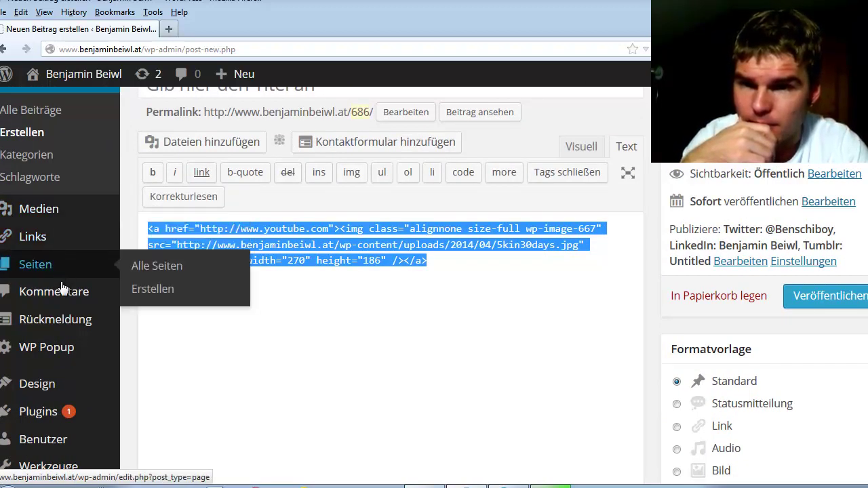
mouse_move(59, 376)
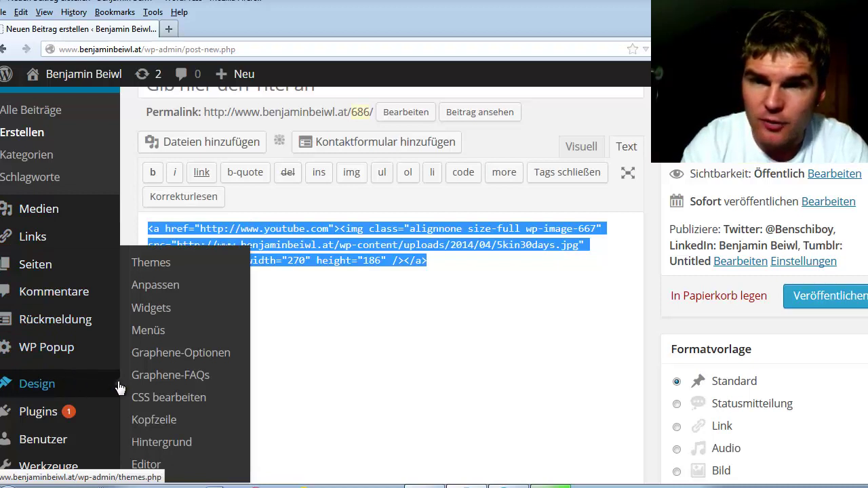
- Leave the editor for Design > Widgets and drag a Text widget to the top of Sidebar-Widget-Bereich
left_click(161, 315)
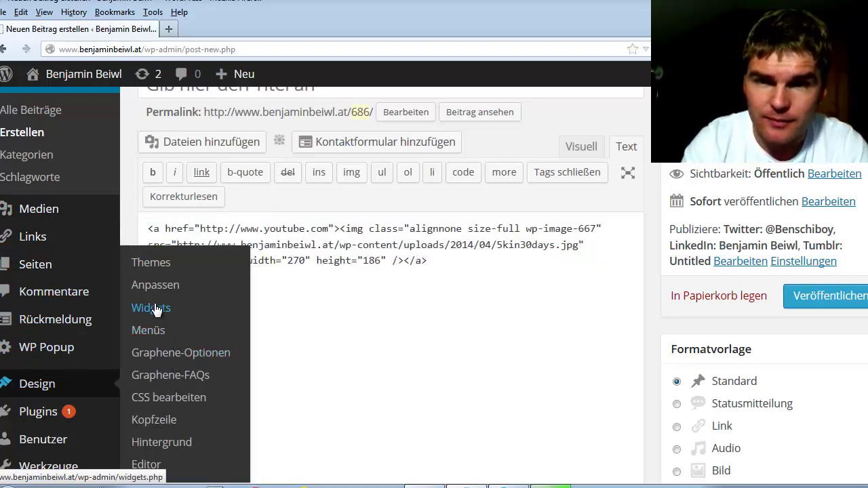
left_click(420, 258)
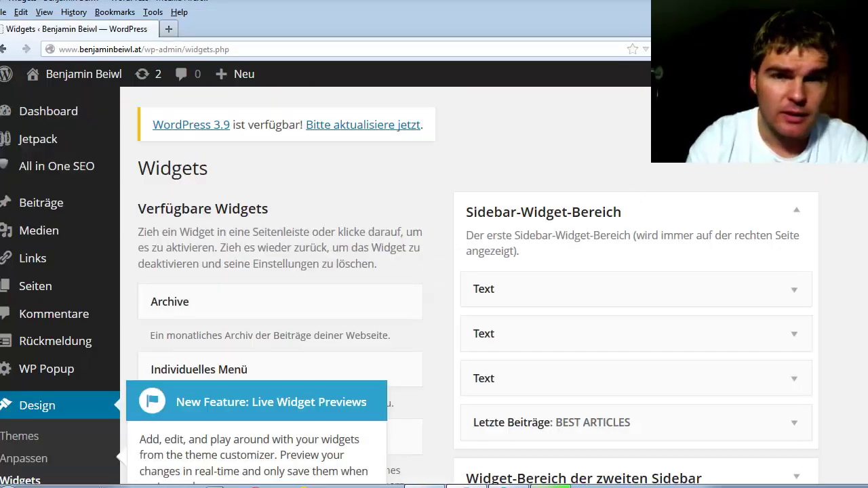
scroll(409, 290, "down", 15)
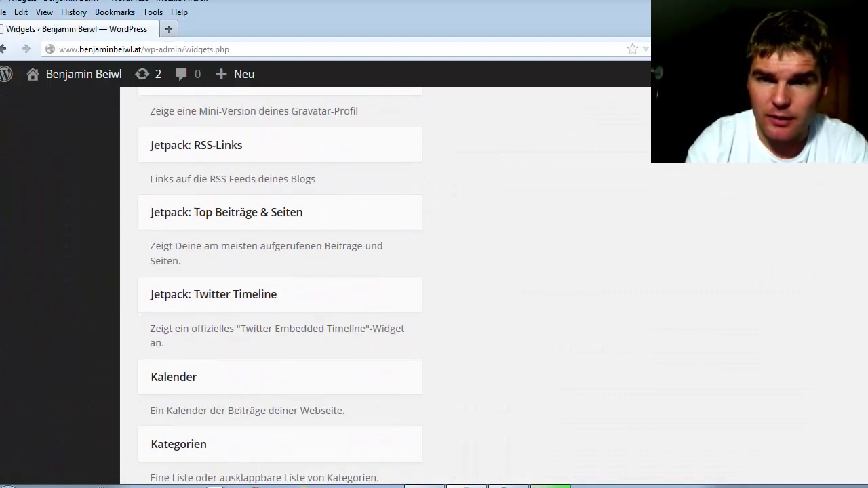
scroll(281, 286, "down", 10)
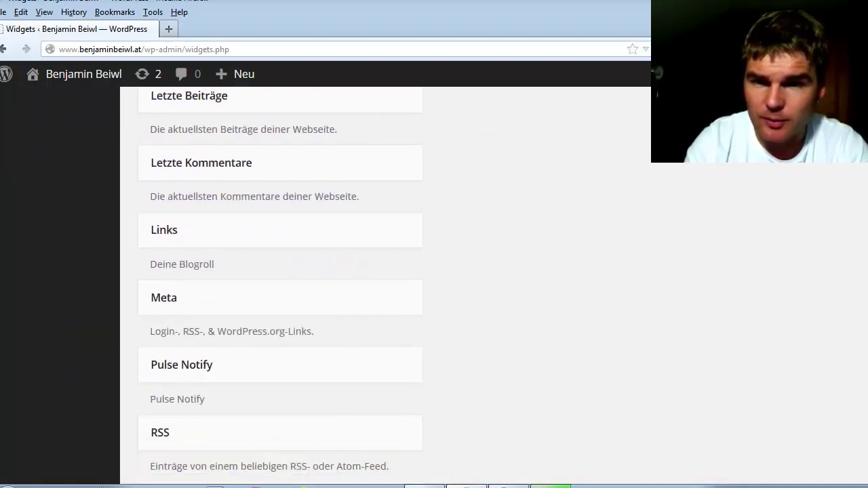
scroll(281, 286, "up", 8)
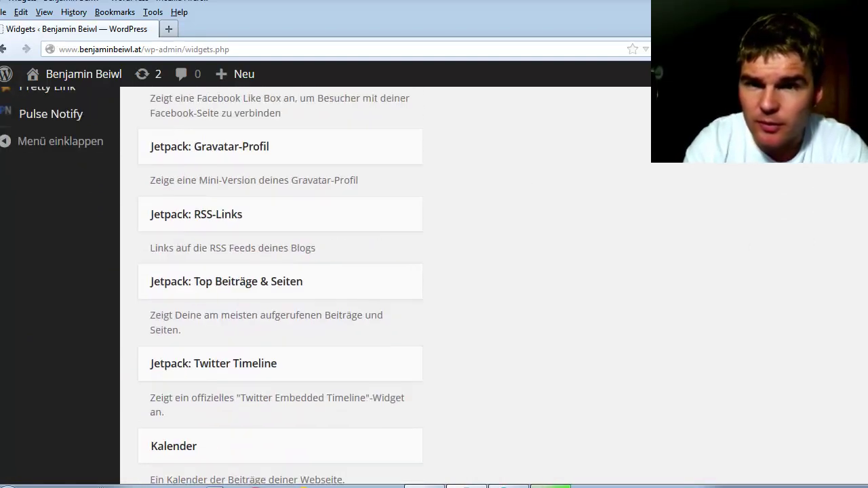
scroll(325, 285, "up", 10)
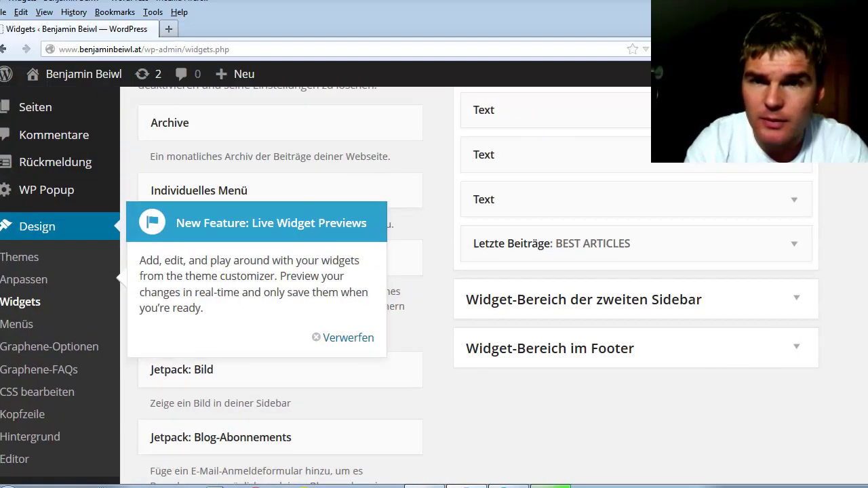
scroll(281, 286, "up", 1)
scroll(280, 286, "down", 8)
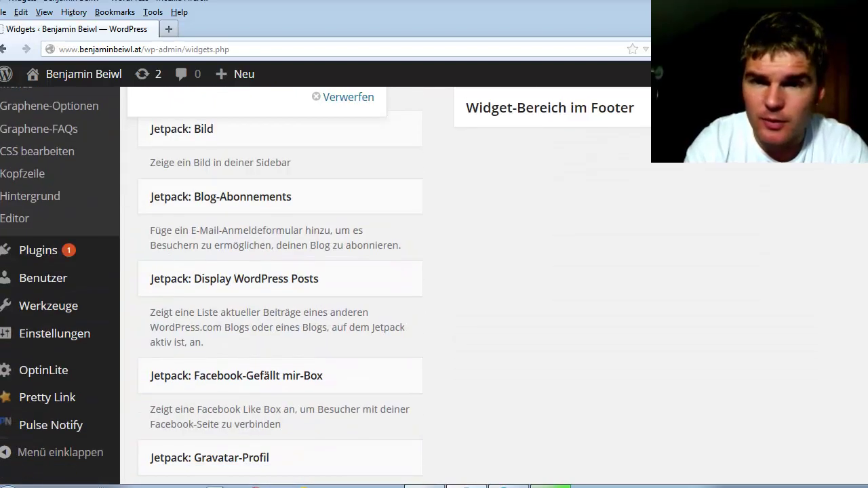
scroll(281, 286, "down", 10)
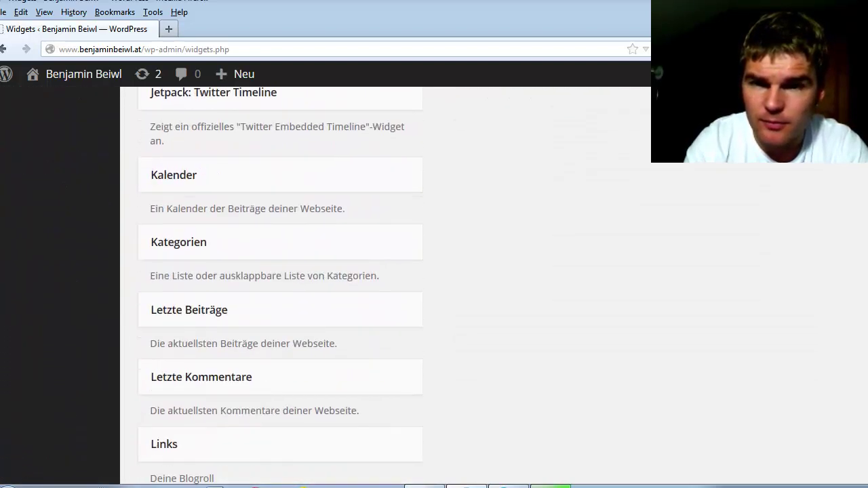
scroll(281, 286, "down", 10)
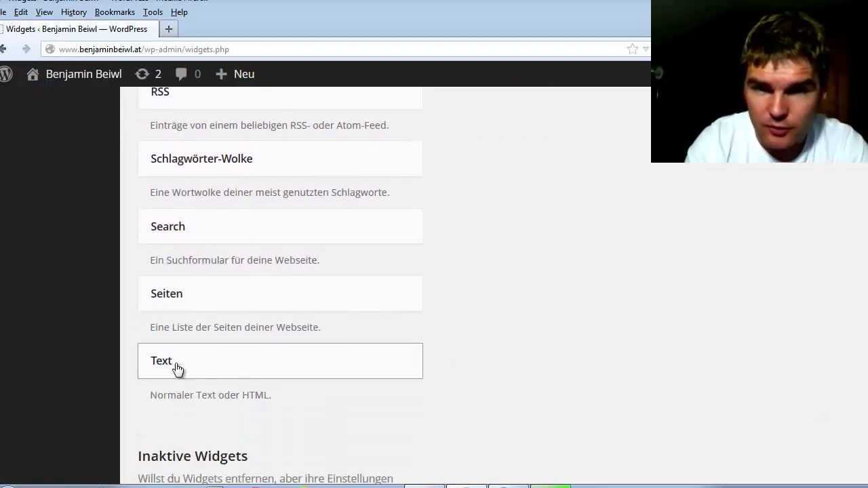
left_click_drag(178, 367, 510, 290)
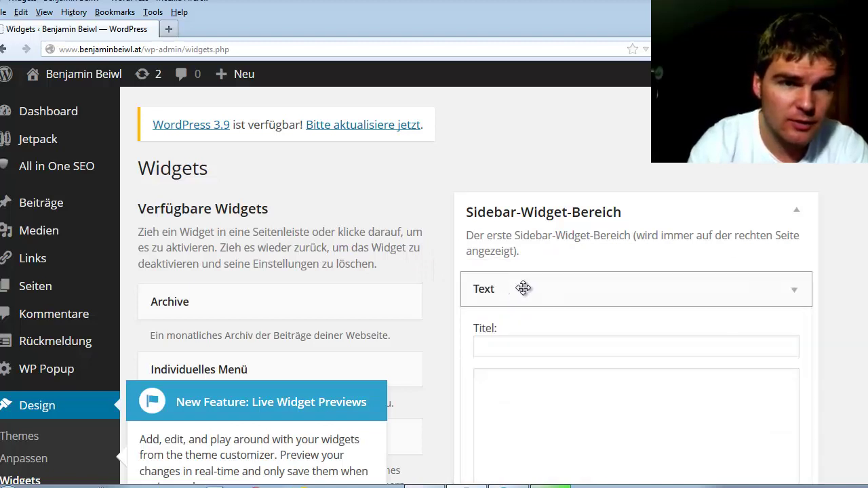
- Paste the copied 5kin30days YouTube-link HTML into the Text widget's content and save it
left_click(795, 292)
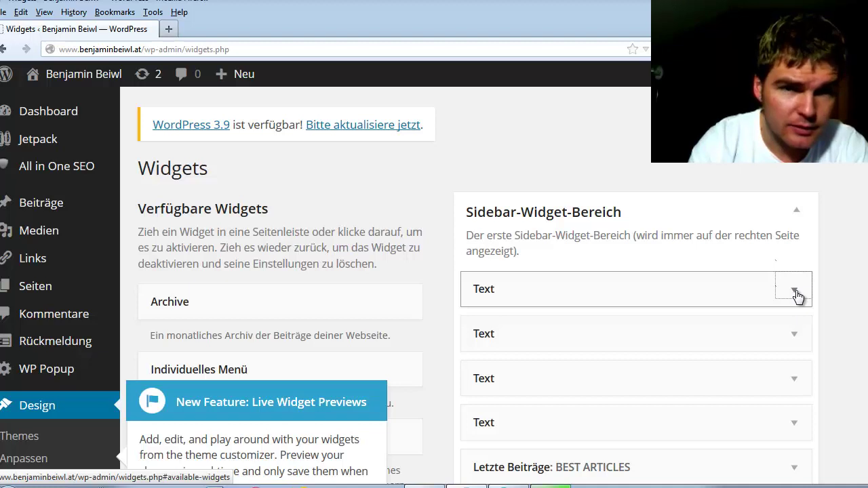
left_click(795, 292)
scroll(675, 215, "down", 2)
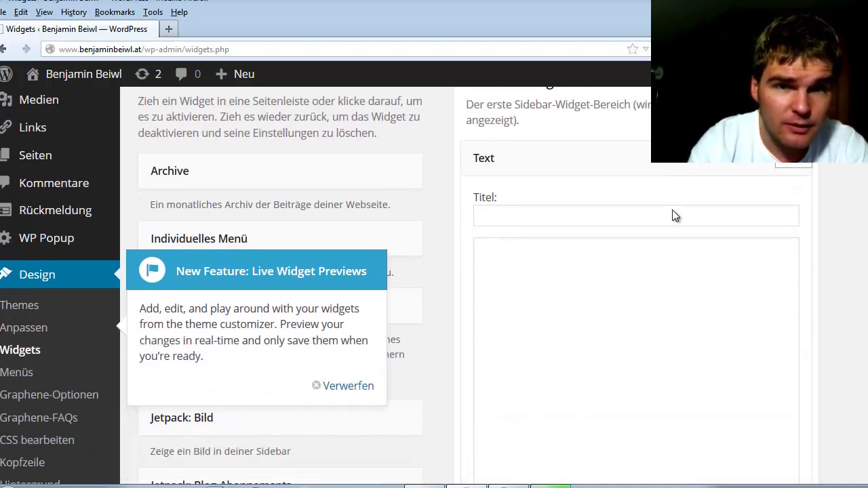
left_click(625, 283)
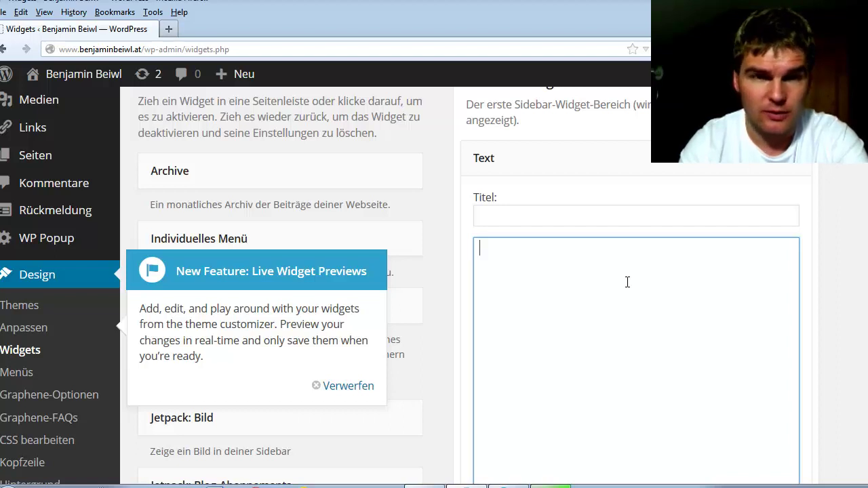
key("ctrl+v")
scroll(824, 328, "down", 2)
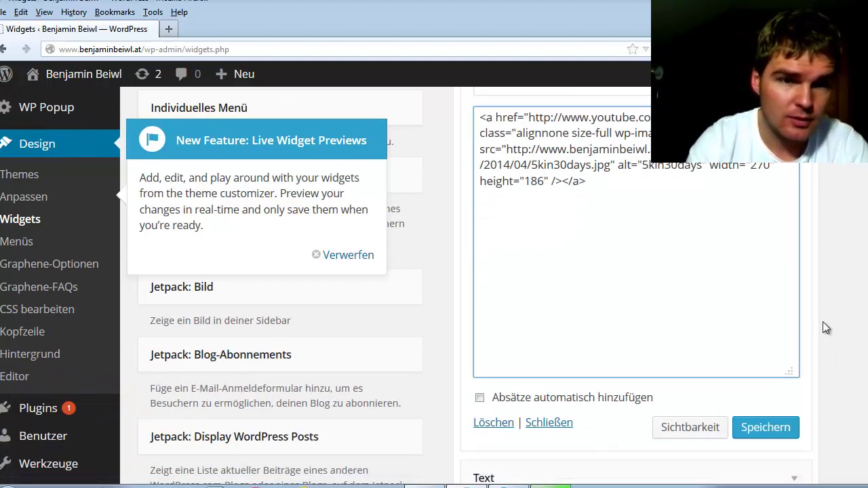
left_click(777, 427)
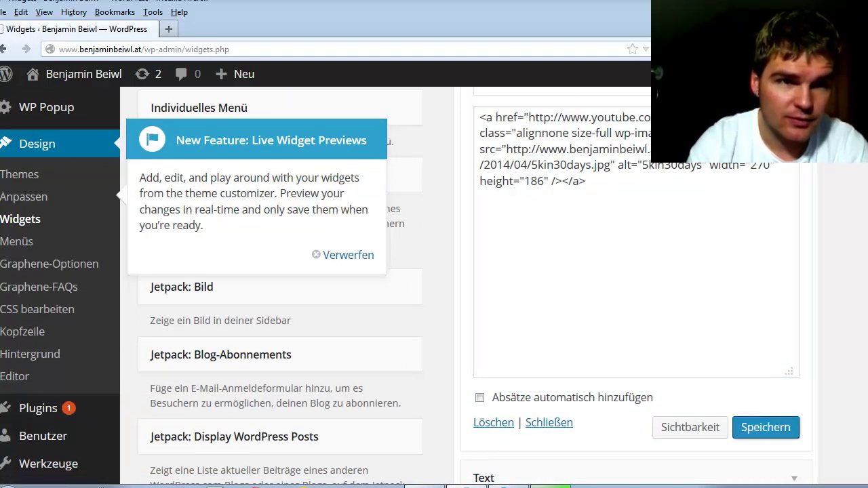
scroll(778, 427, "up", 5)
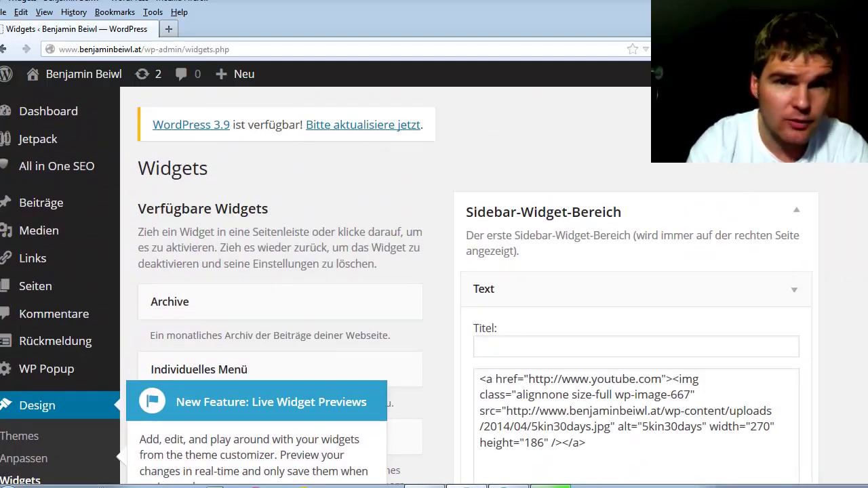
- Open the live site via Zur Seite and view the 5K banner atop the sidebar
mouse_move(54, 76)
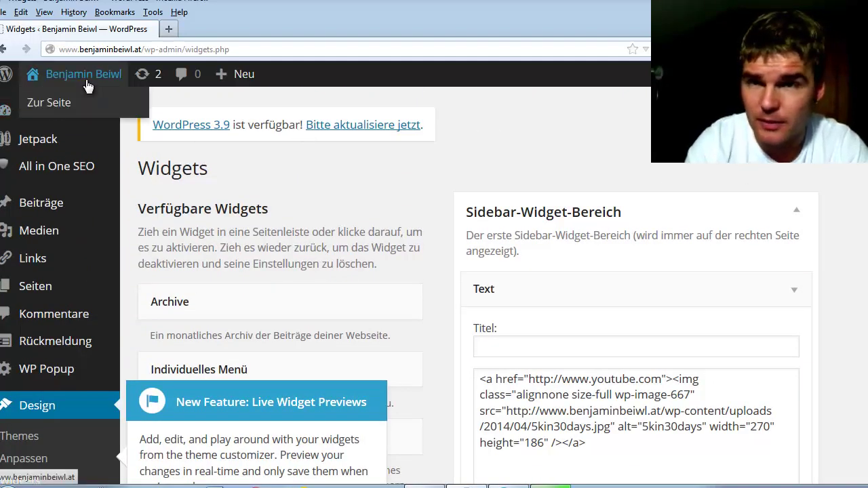
left_click(51, 105)
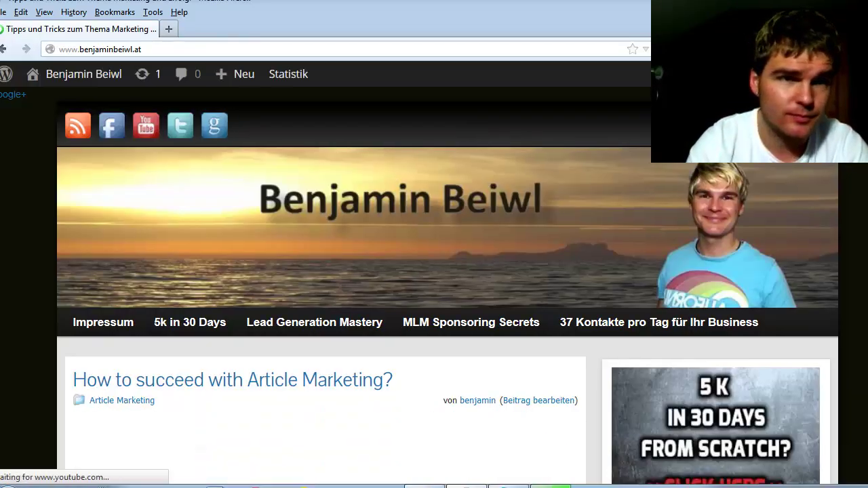
scroll(447, 286, "down", 5)
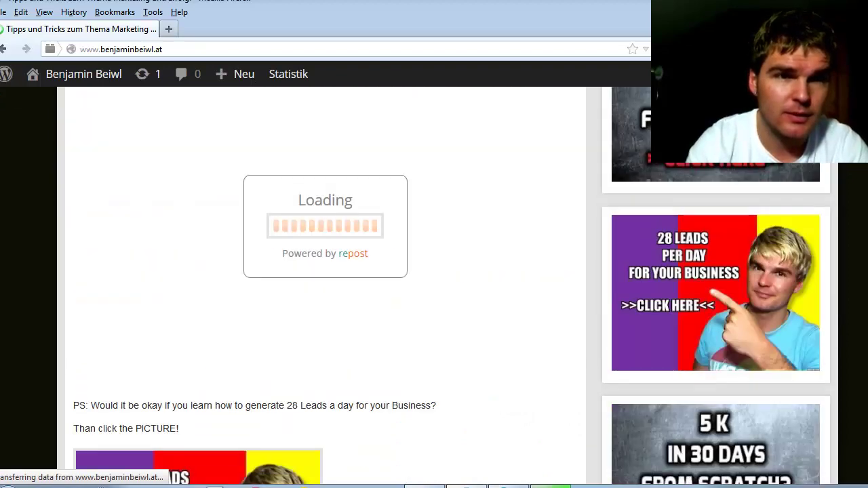
scroll(447, 287, "up", 5)
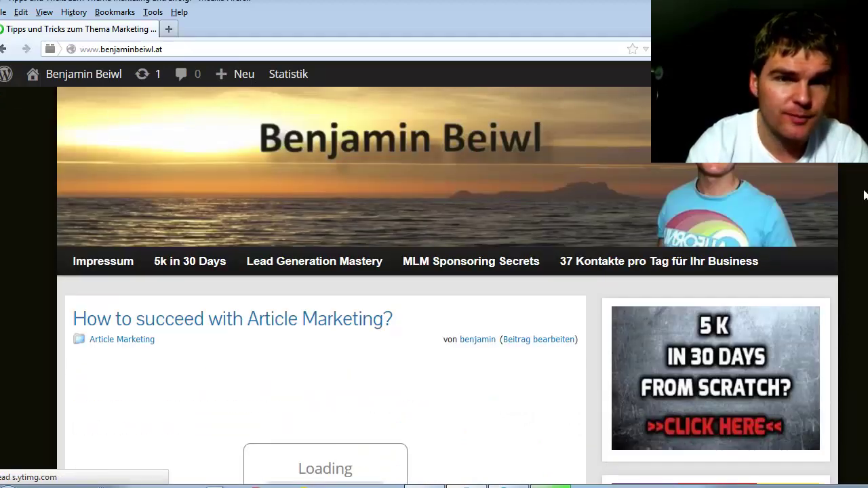